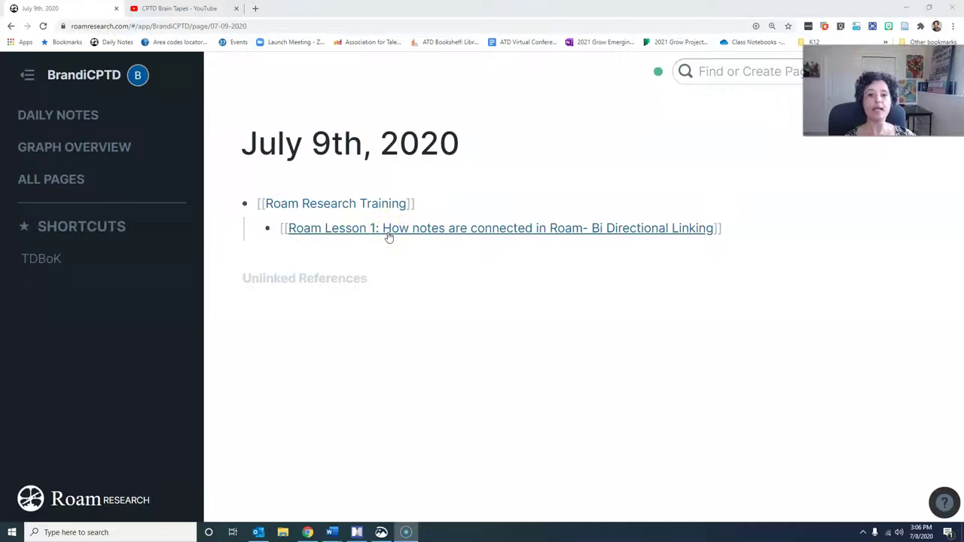
From the July 9th, 2020 daily note, open the 'Roam Lesson 1: How notes are connected in Roam- Bi Directional Linking' page.
click(389, 236)
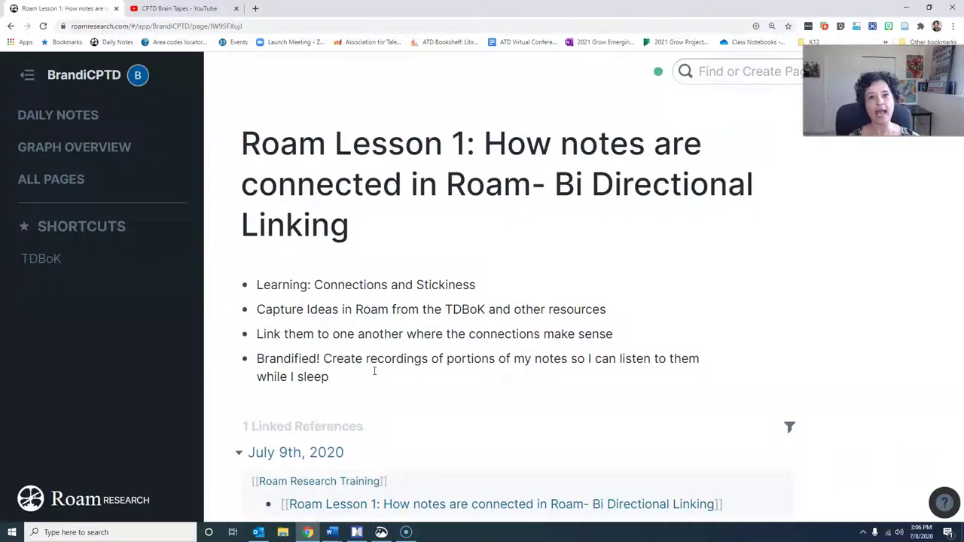
click(375, 360)
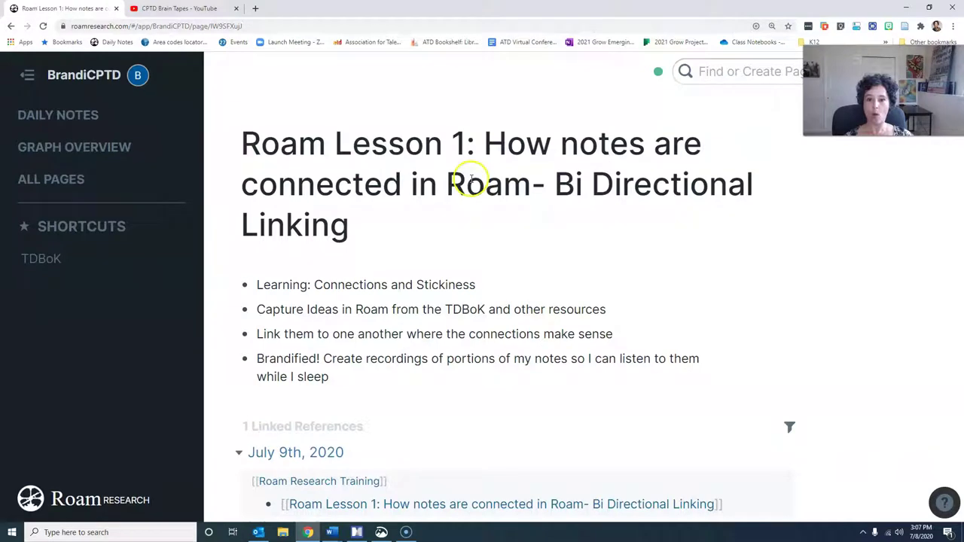
Open the TDBoK page from the sidebar and scroll through its outline sections.
click(42, 258)
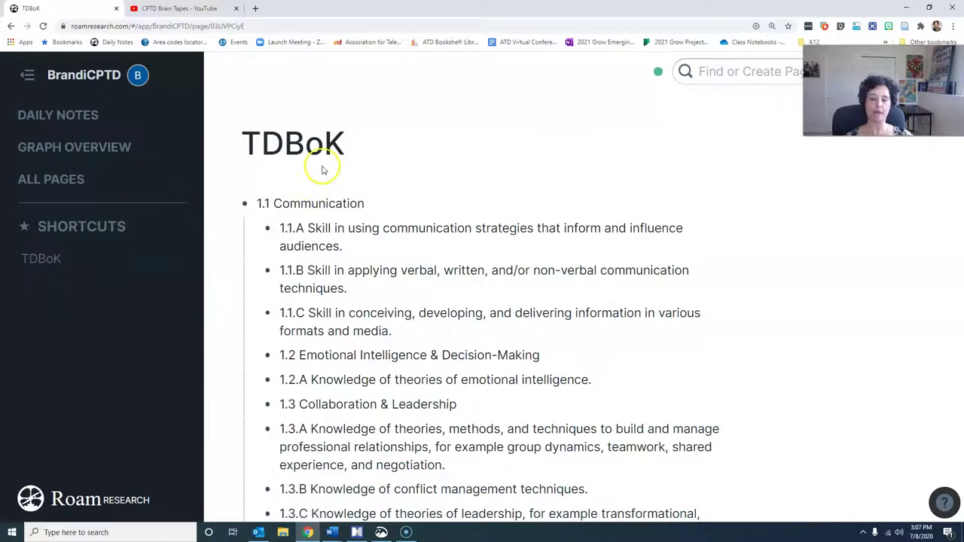
scroll(371, 169, down, 3)
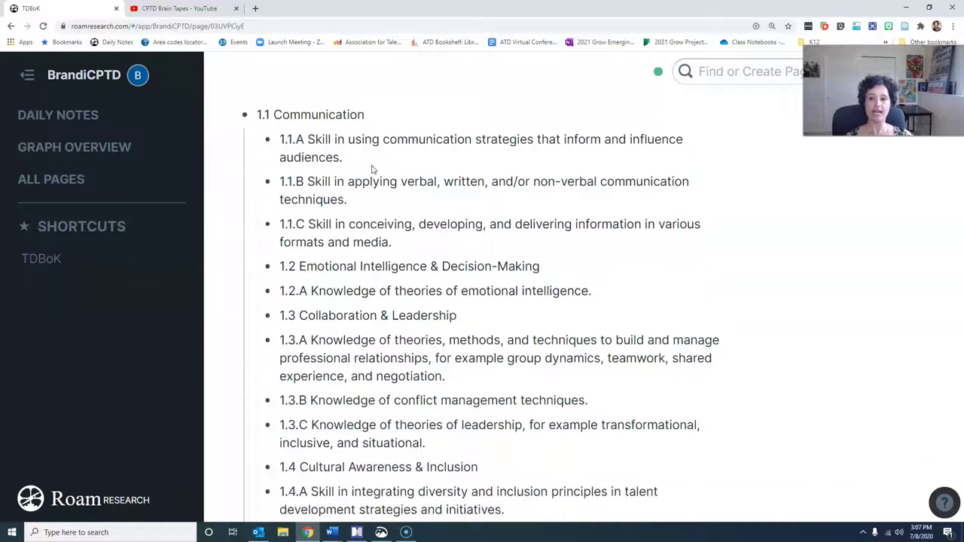
scroll(372, 166, down, 5)
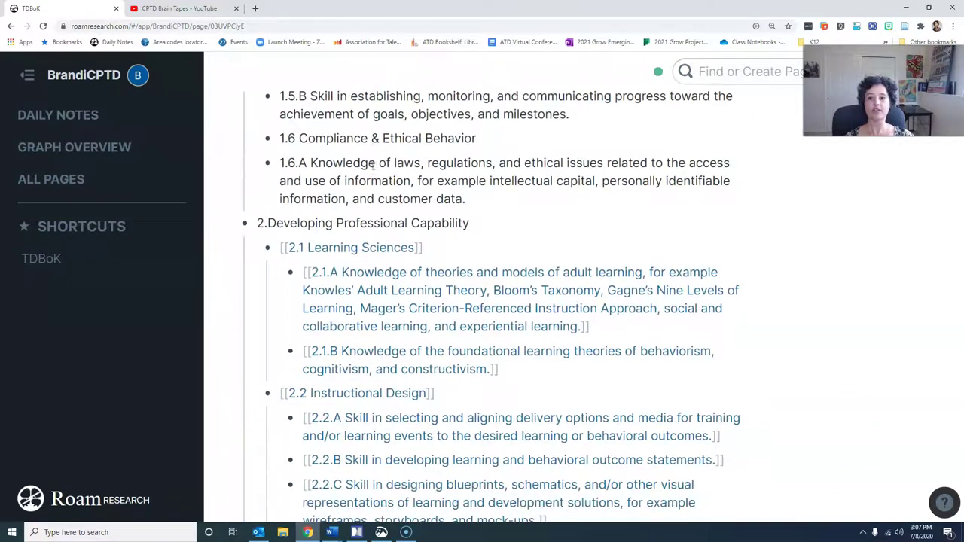
scroll(372, 165, down, 1)
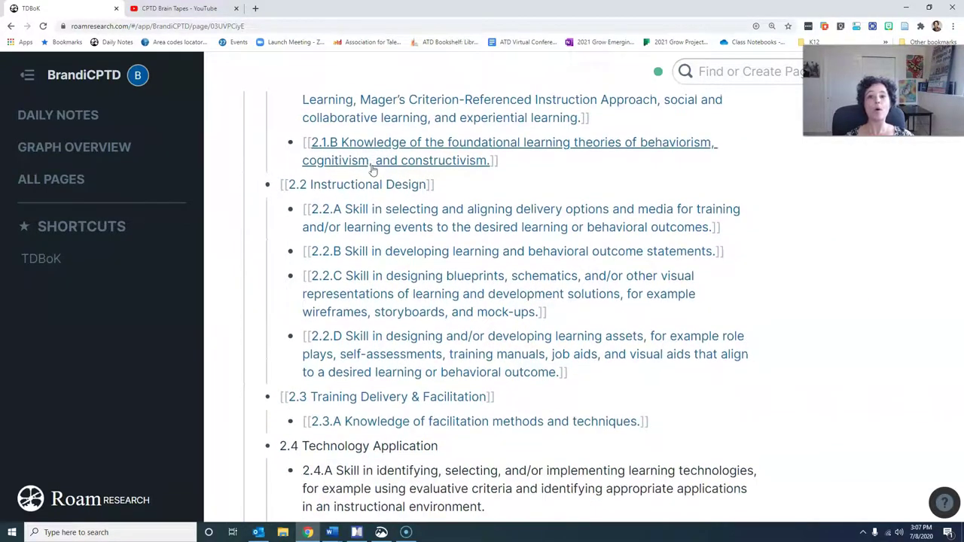
Find section 2 in the outline and open the 2.1 Learning Sciences page.
scroll(372, 162, up, 1)
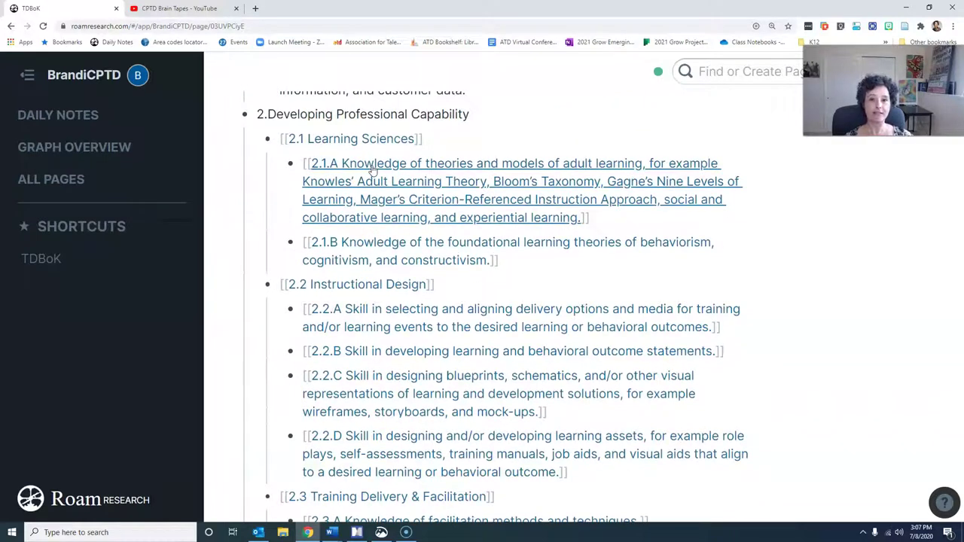
scroll(372, 170, down, 2)
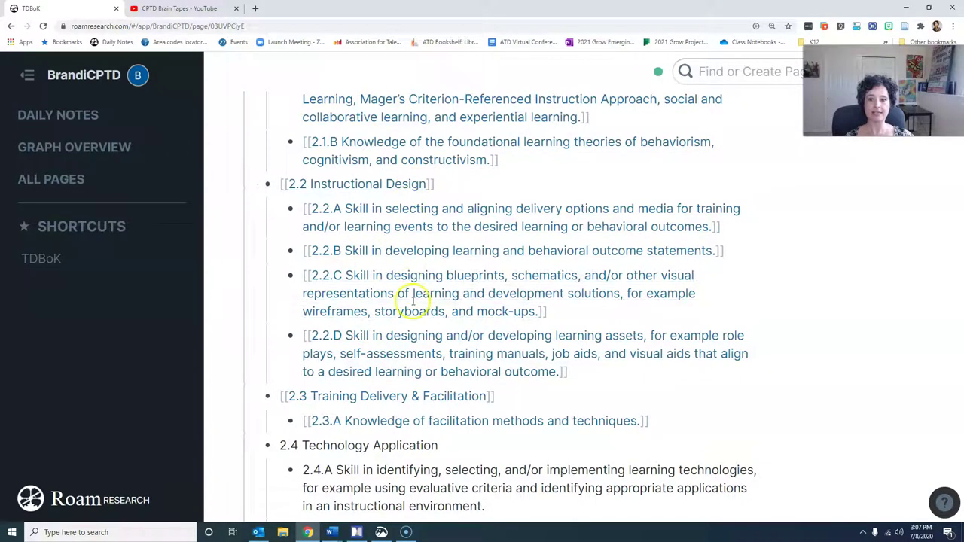
scroll(412, 301, up, 3)
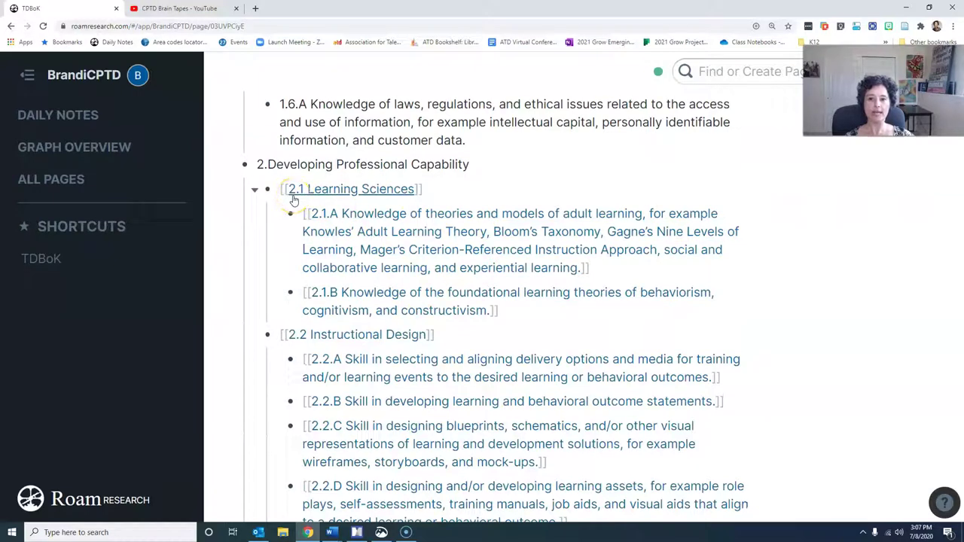
click(325, 189)
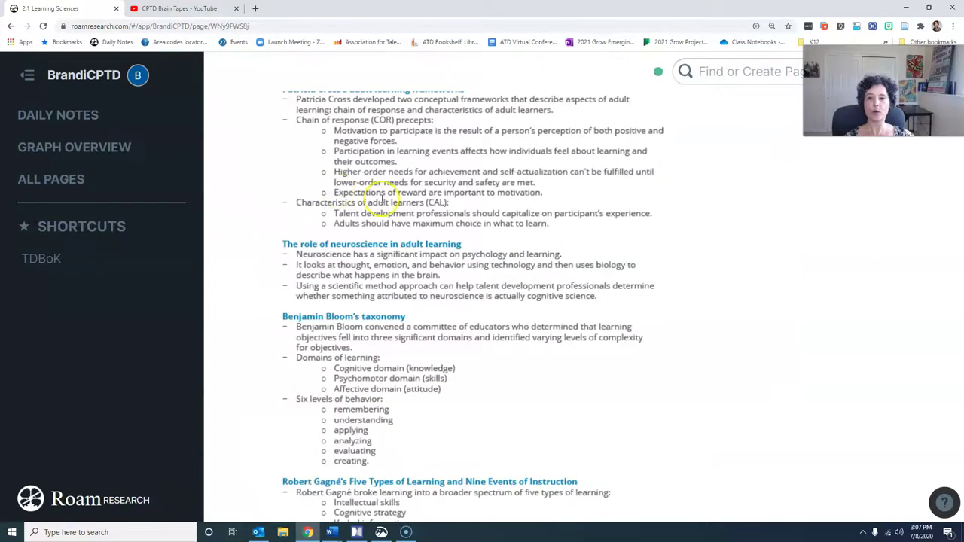
Scroll up through the 2.1 Learning Sciences key points, then go back to the TDBoK outline.
scroll(376, 195, up, 6)
scroll(381, 198, up, 2)
click(384, 187)
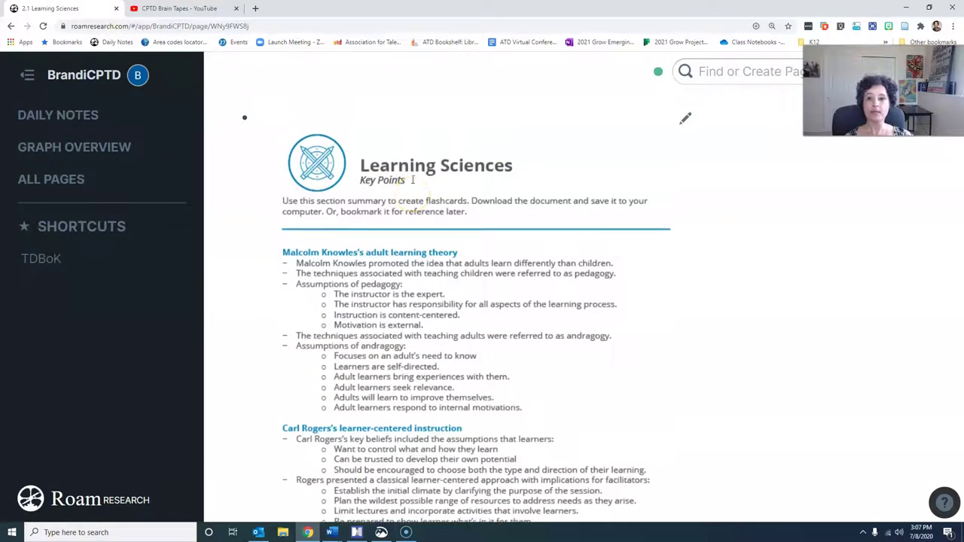
scroll(412, 179, up, 2)
click(473, 158)
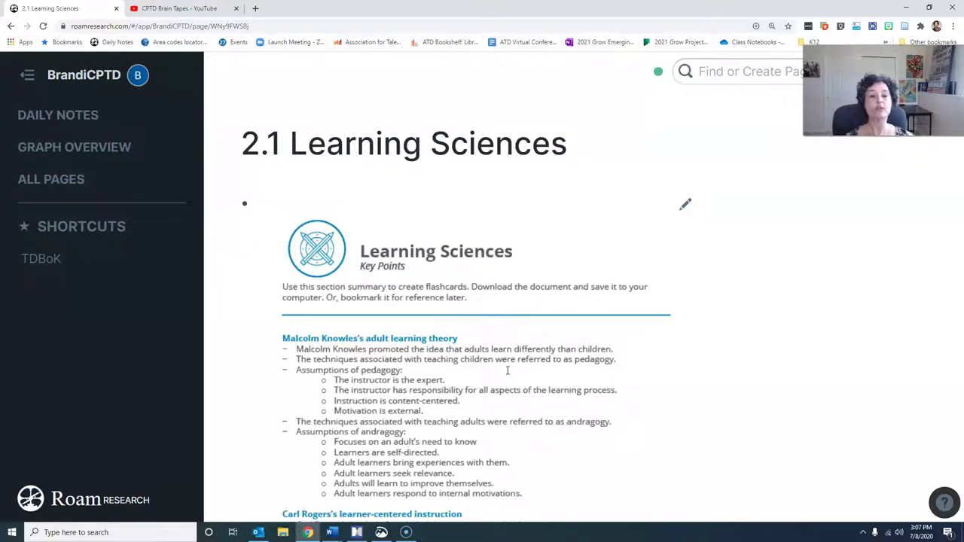
click(10, 26)
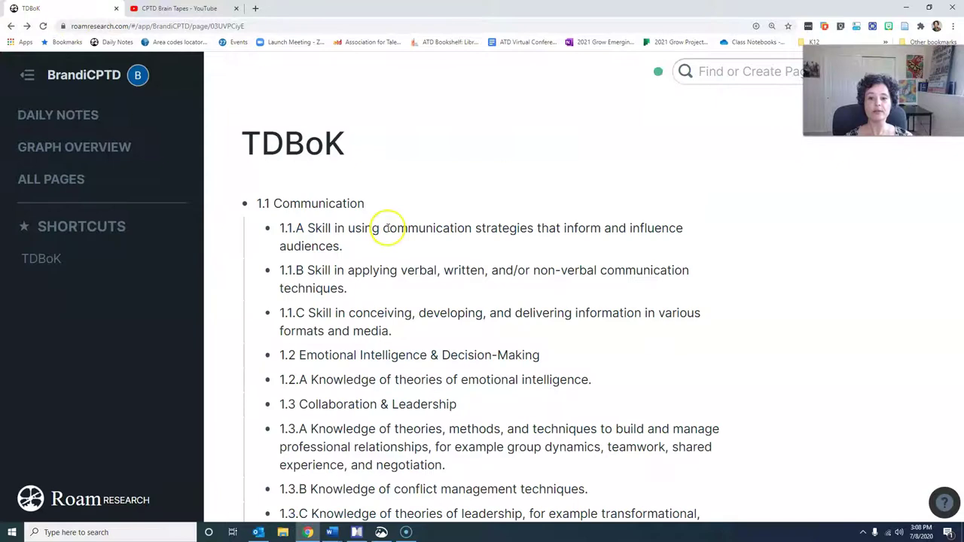
Open the 2.1.A 'Knowledge of theories and models of adult learning' page from TDBoK.
scroll(388, 229, down, 5)
scroll(388, 229, down, 4)
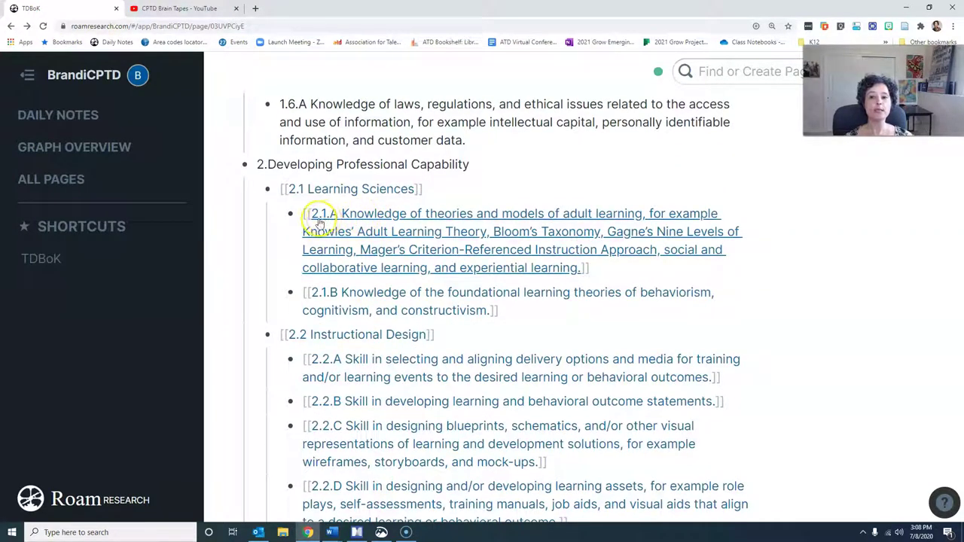
click(426, 216)
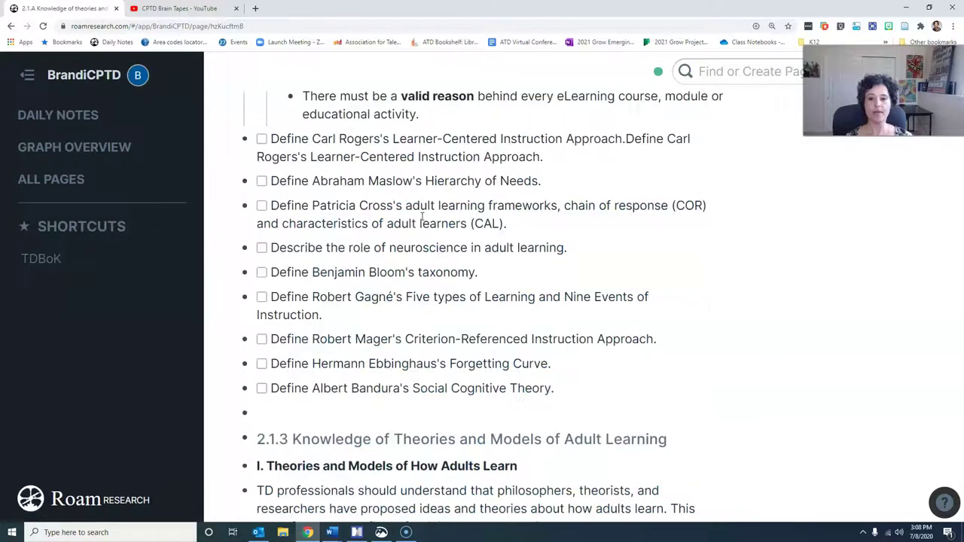
Review the Define checklist and the Knowles andragogy task with its five design principles.
scroll(425, 211, up, 10)
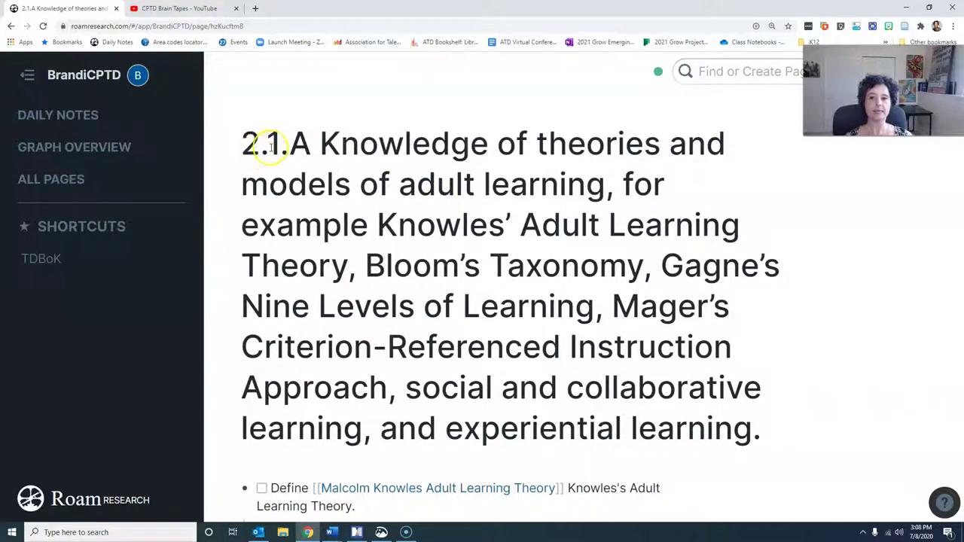
scroll(522, 359, down, 4)
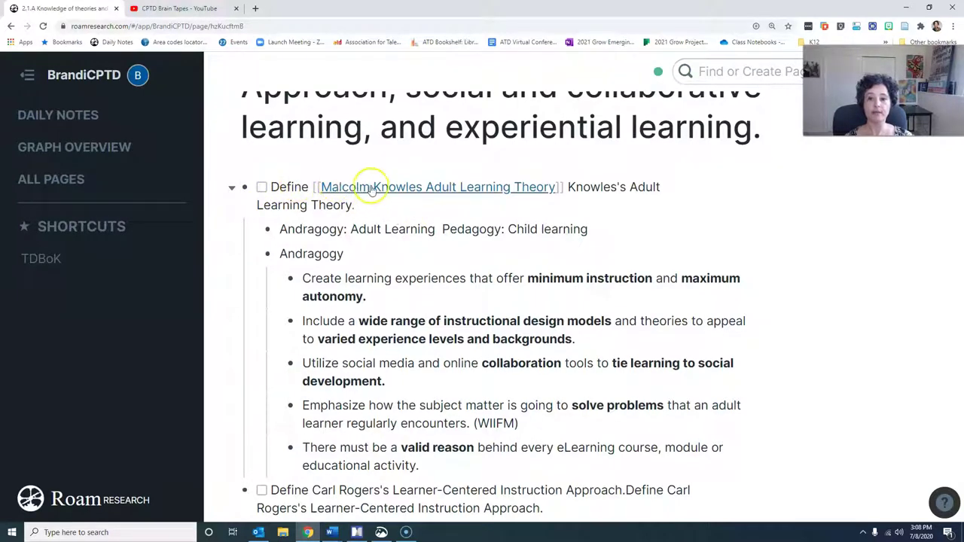
scroll(459, 188, down, 3)
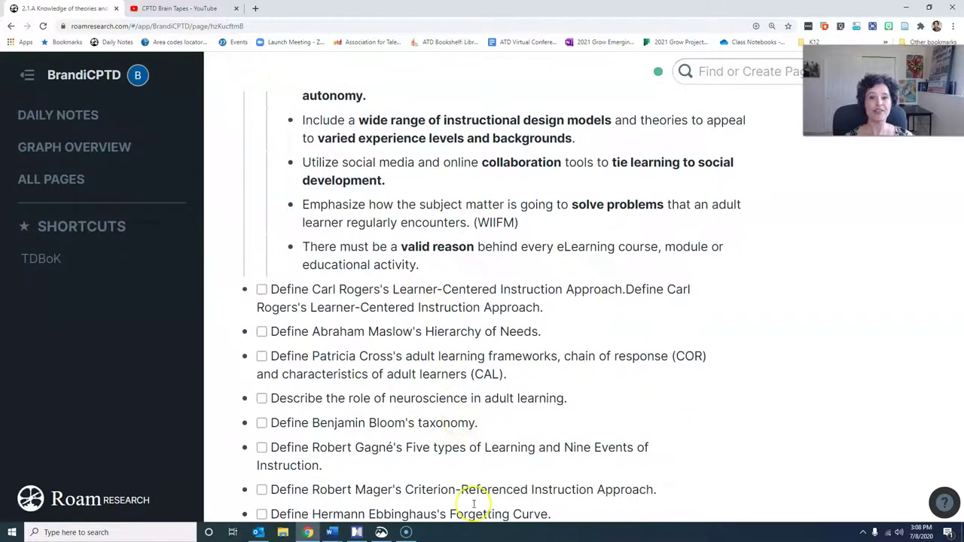
scroll(473, 504, up, 3)
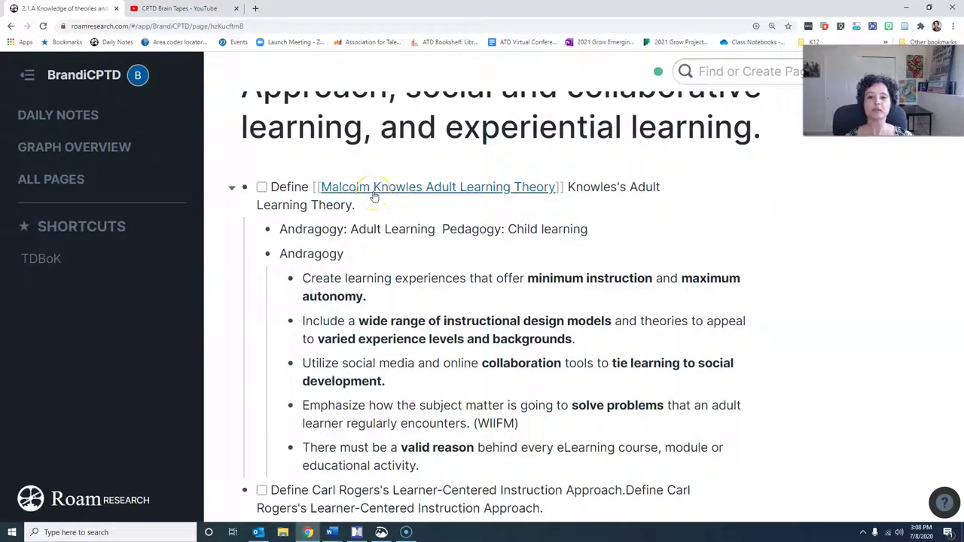
click(260, 189)
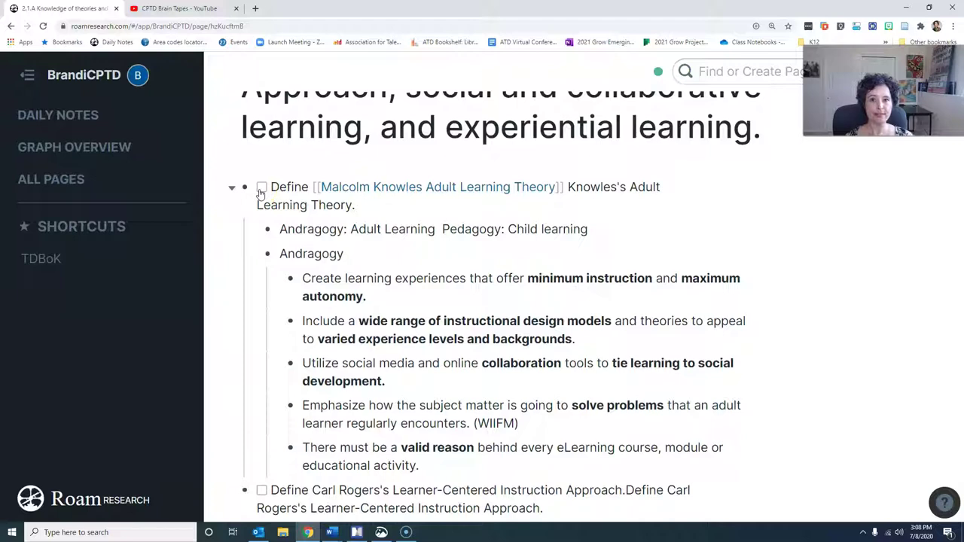
click(261, 189)
Highlight the five Andragogy child bullets, deselect them, and open the Malcolm Knowles Adult Learning Theory page.
click(281, 229)
drag(281, 229, 619, 240)
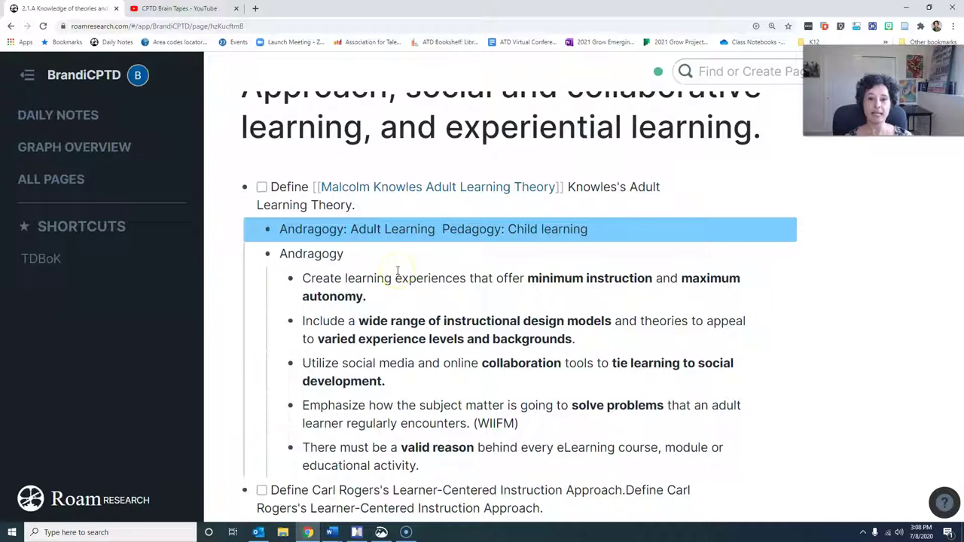
click(309, 278)
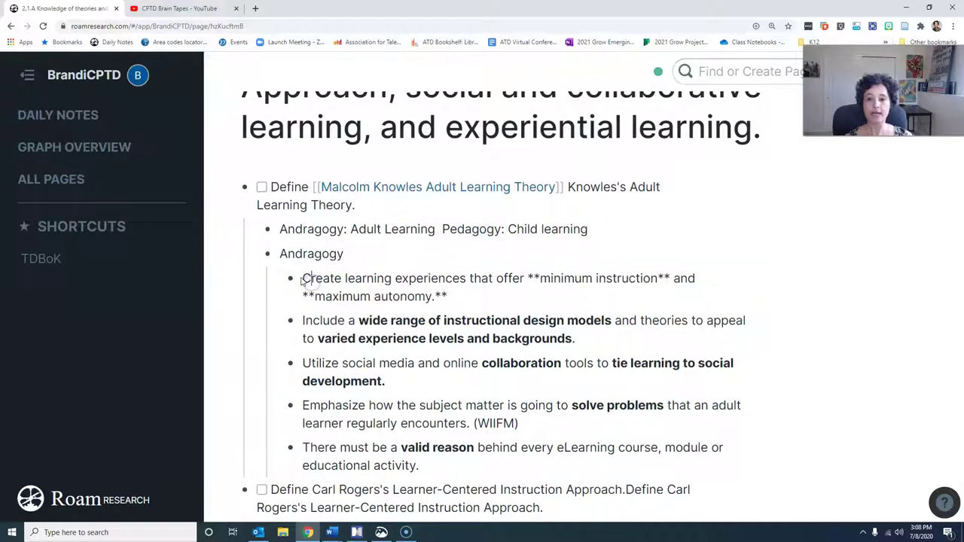
drag(311, 280, 426, 459)
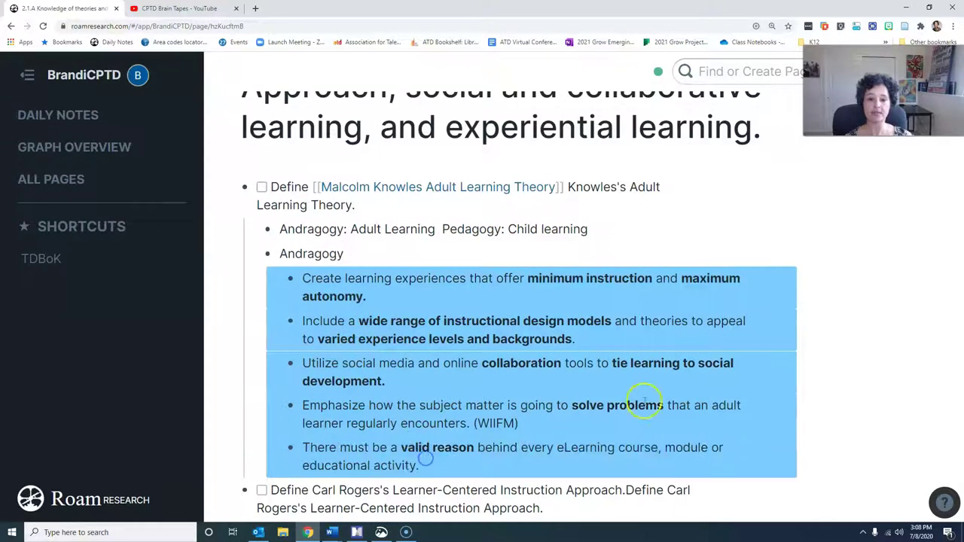
click(875, 377)
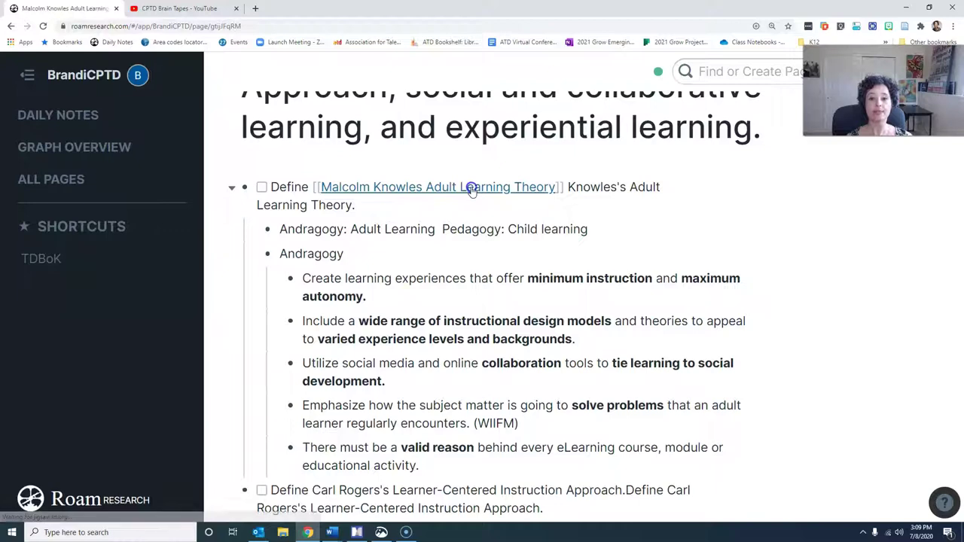
click(472, 188)
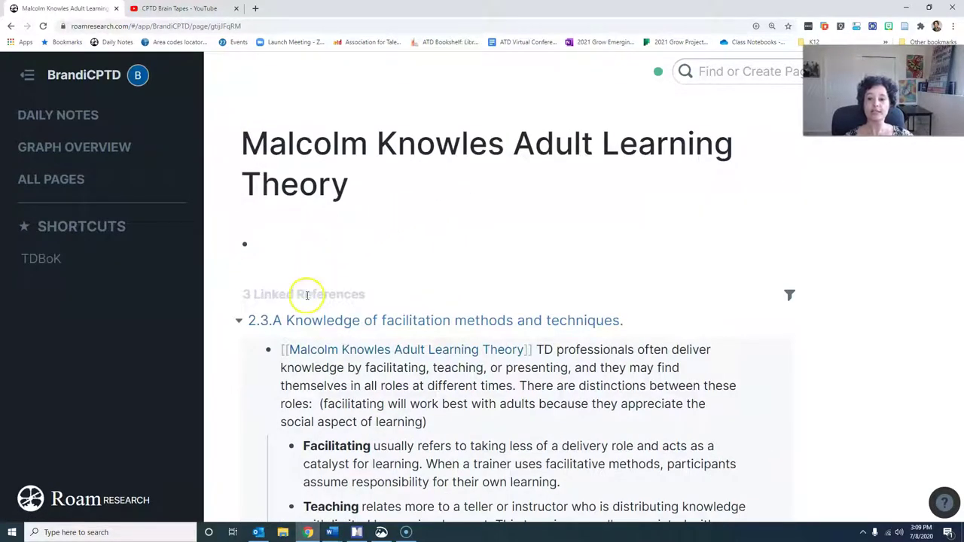
scroll(296, 300, down, 2)
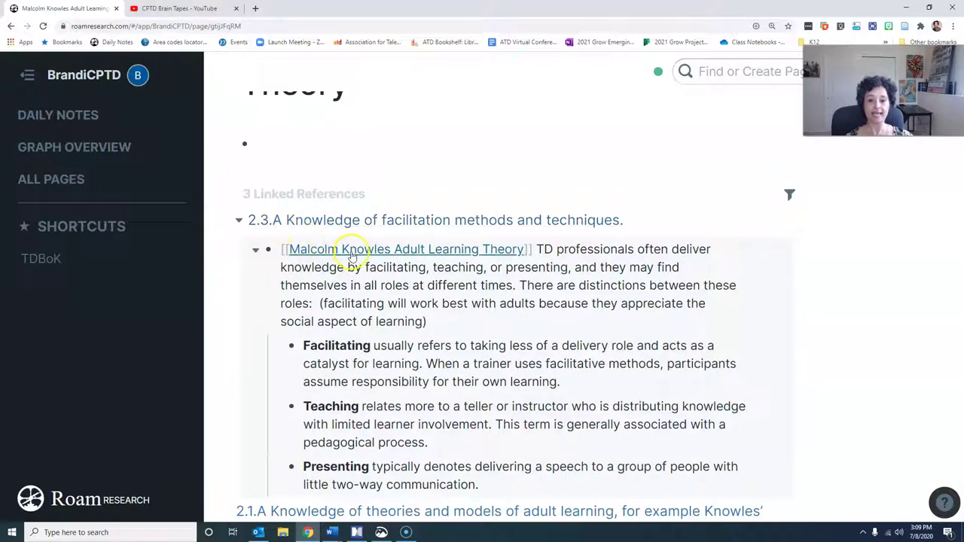
scroll(378, 258, down, 1)
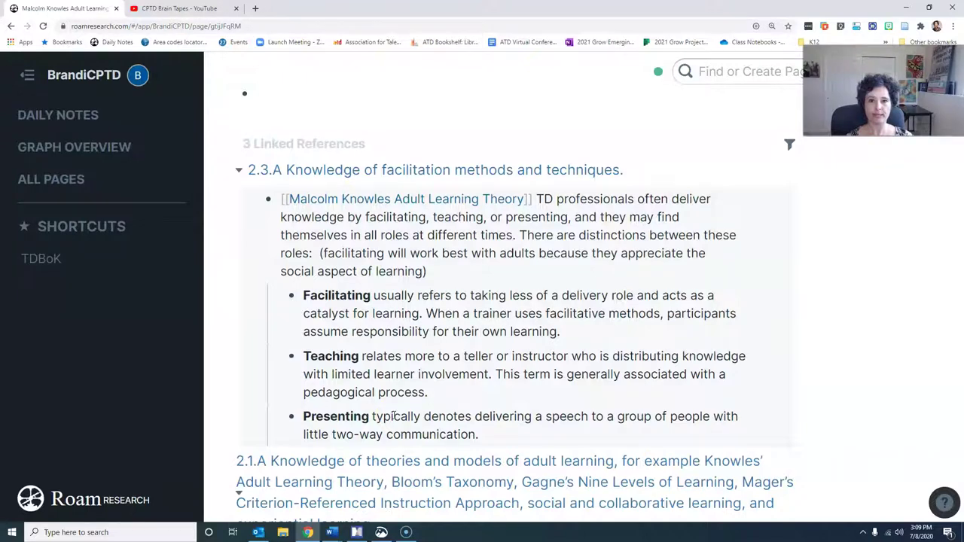
scroll(393, 416, down, 3)
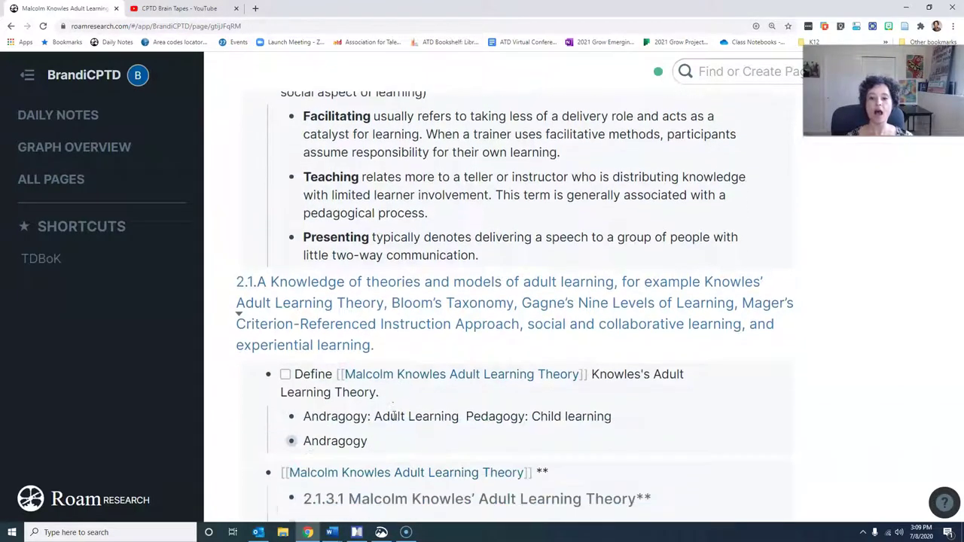
scroll(393, 415, down, 1)
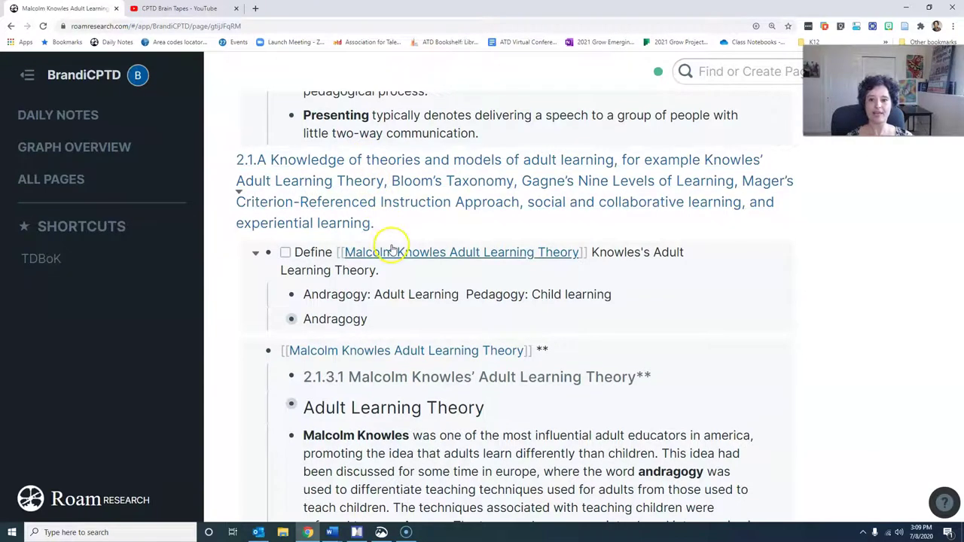
scroll(402, 247, down, 1)
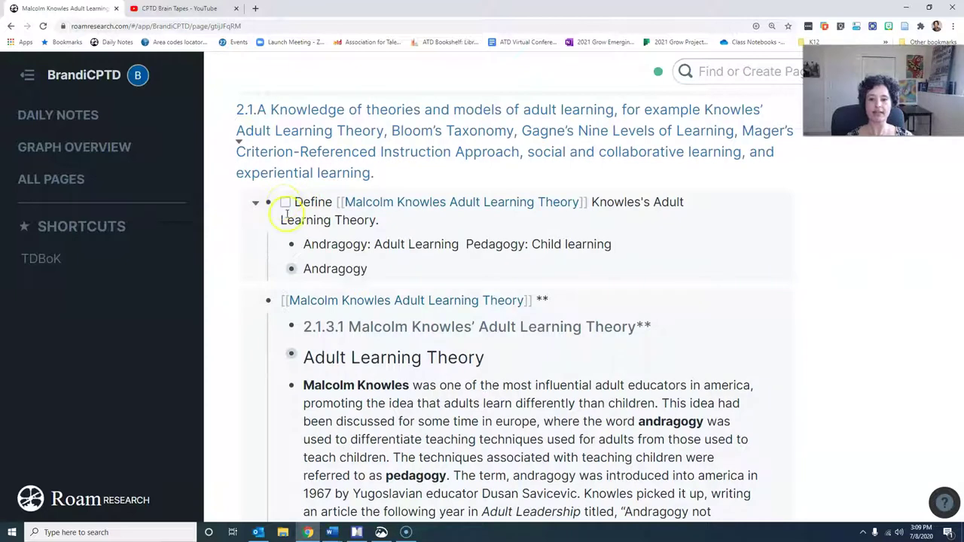
Expand the Andragogy bullet and scroll through its revealed notes.
click(280, 270)
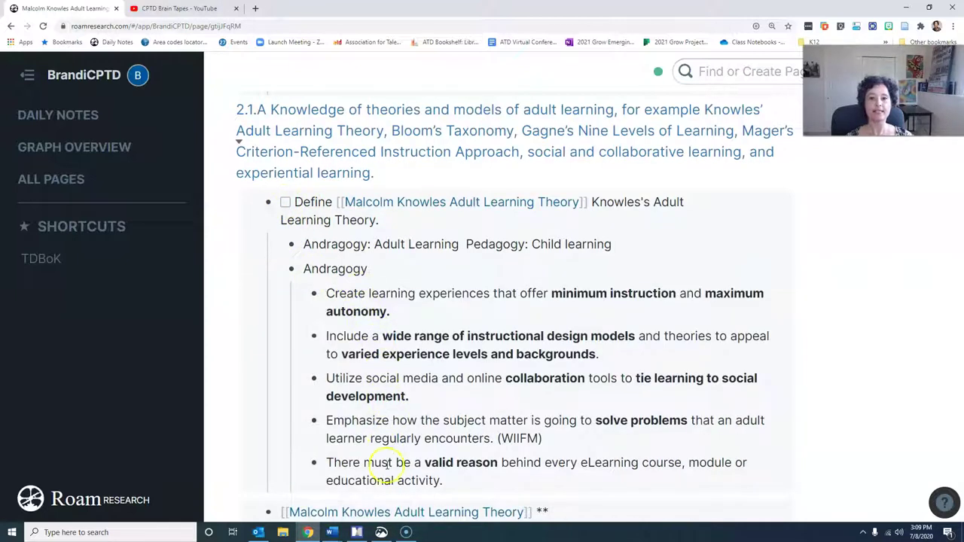
scroll(387, 461, down, 2)
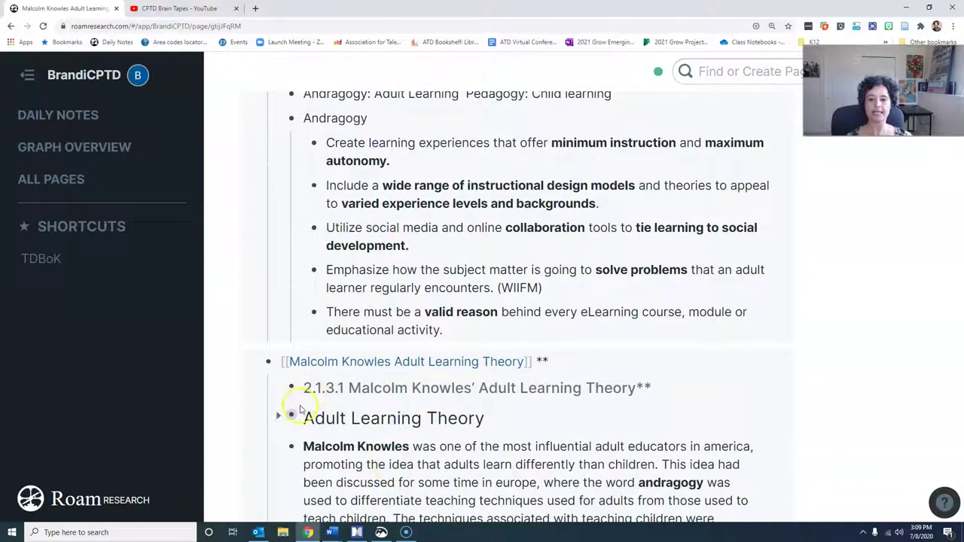
scroll(280, 407, down, 1)
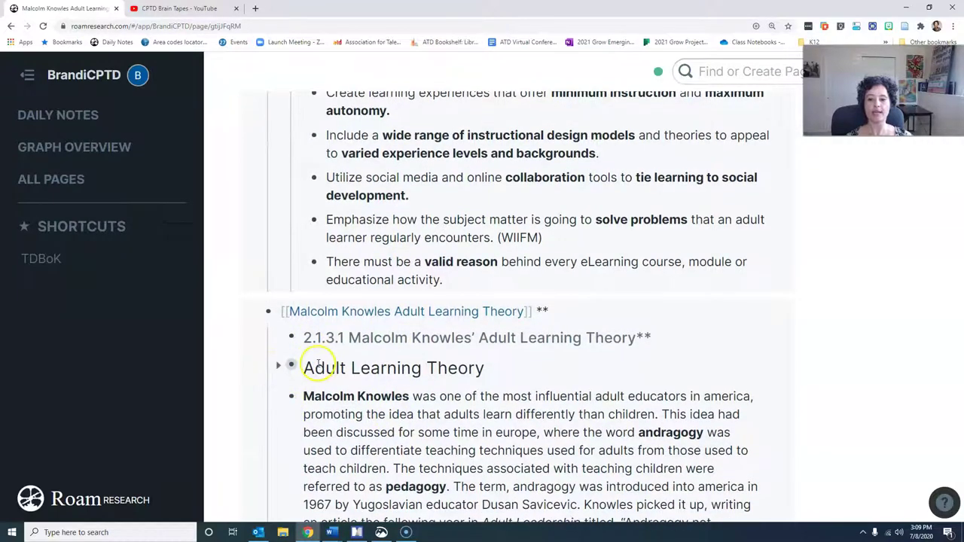
scroll(330, 367, down, 2)
scroll(329, 367, down, 10)
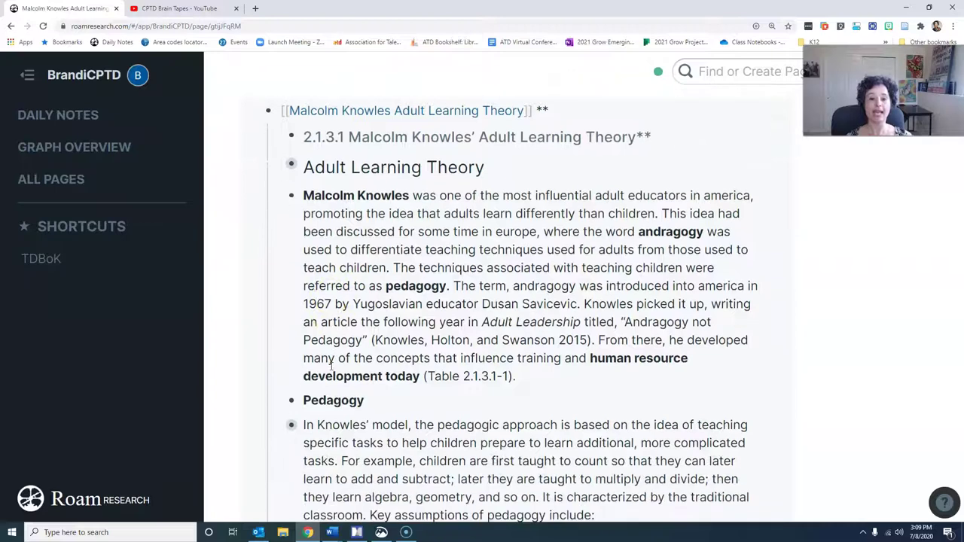
scroll(331, 363, up, 2)
scroll(332, 363, up, 2)
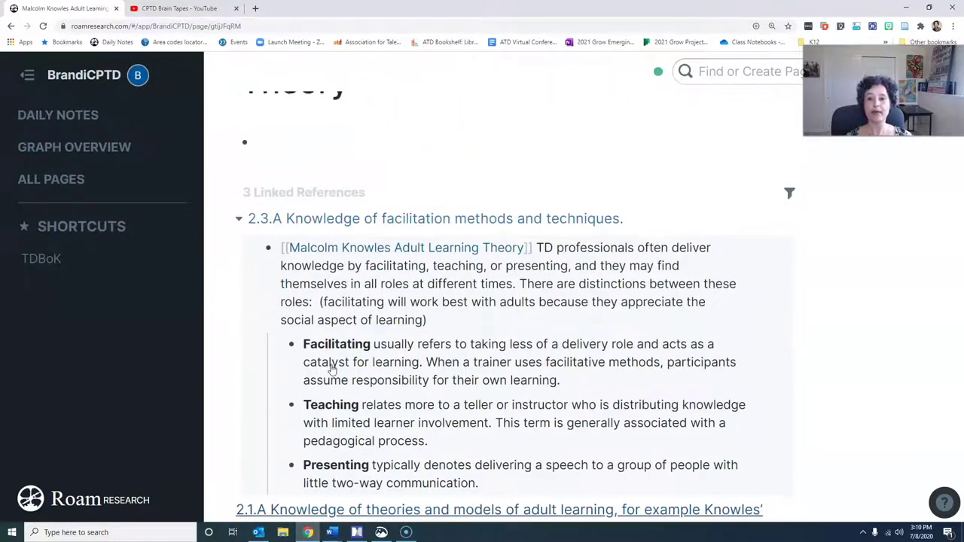
scroll(333, 364, down, 4)
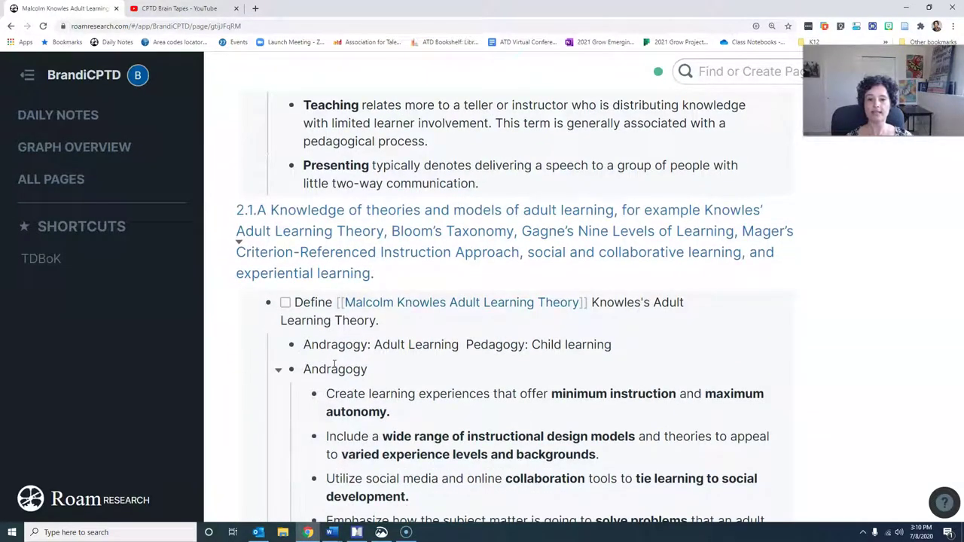
scroll(334, 365, down, 2)
scroll(333, 367, down, 10)
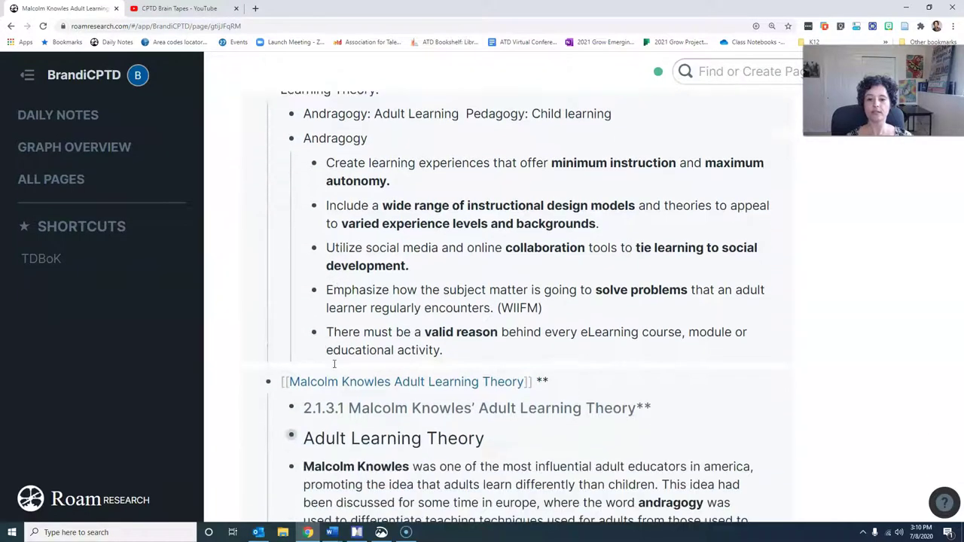
scroll(334, 364, down, 4)
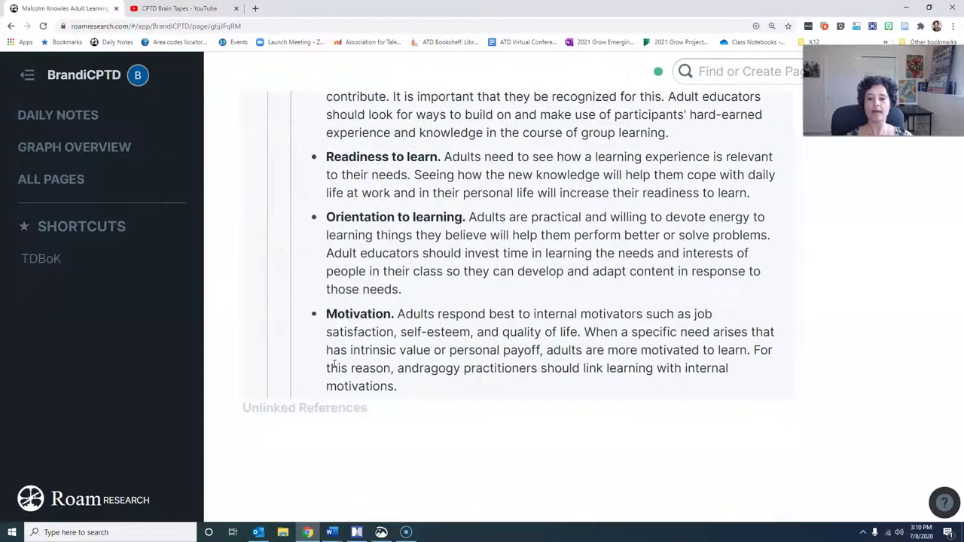
scroll(333, 364, up, 15)
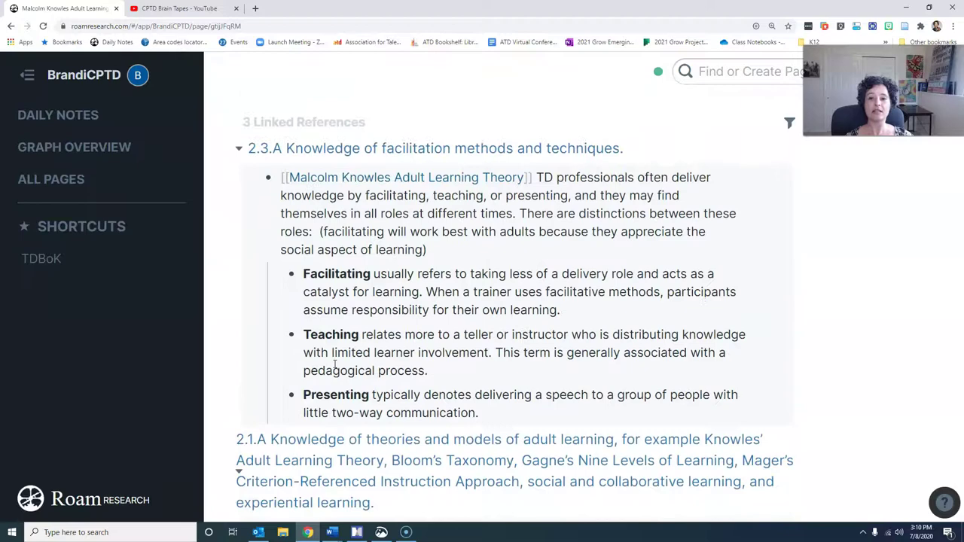
scroll(334, 366, down, 4)
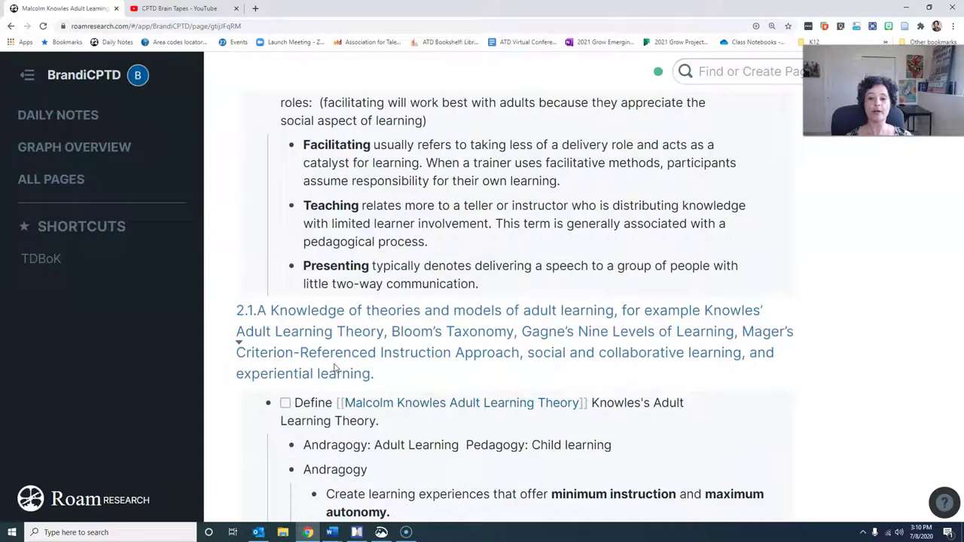
scroll(333, 367, down, 4)
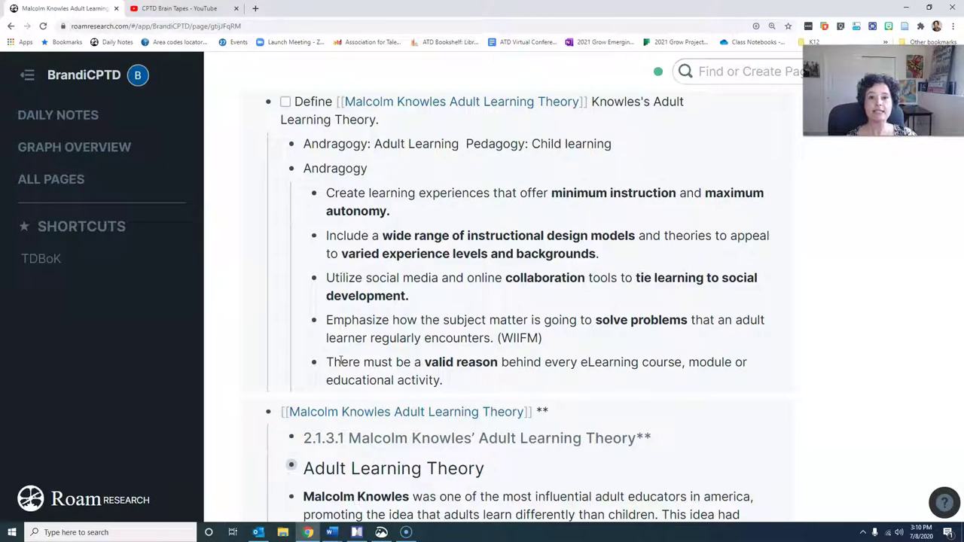
Return to the TDBoK page, then switch to the YouTube CPTD Brain Tapes playlist.
click(51, 258)
scroll(361, 170, down, 4)
scroll(371, 174, up, 5)
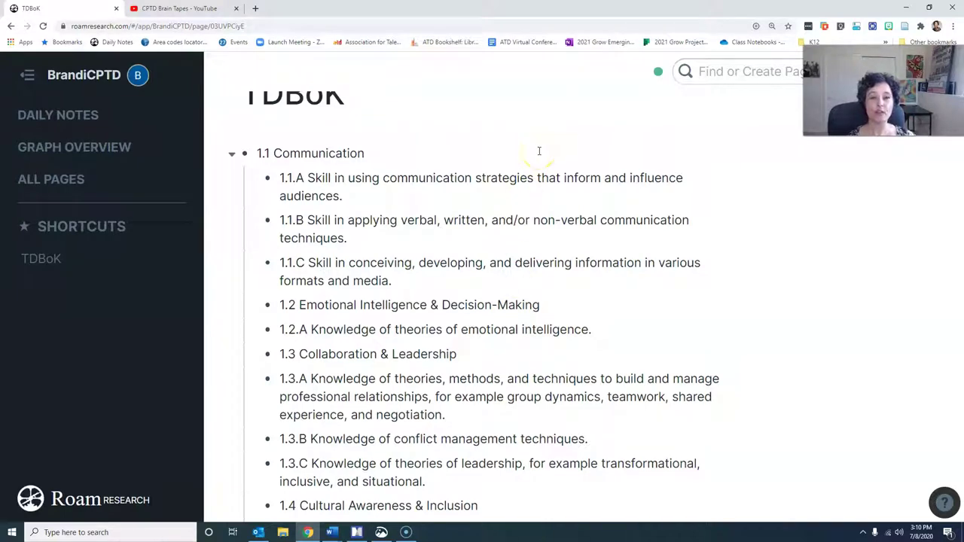
click(171, 9)
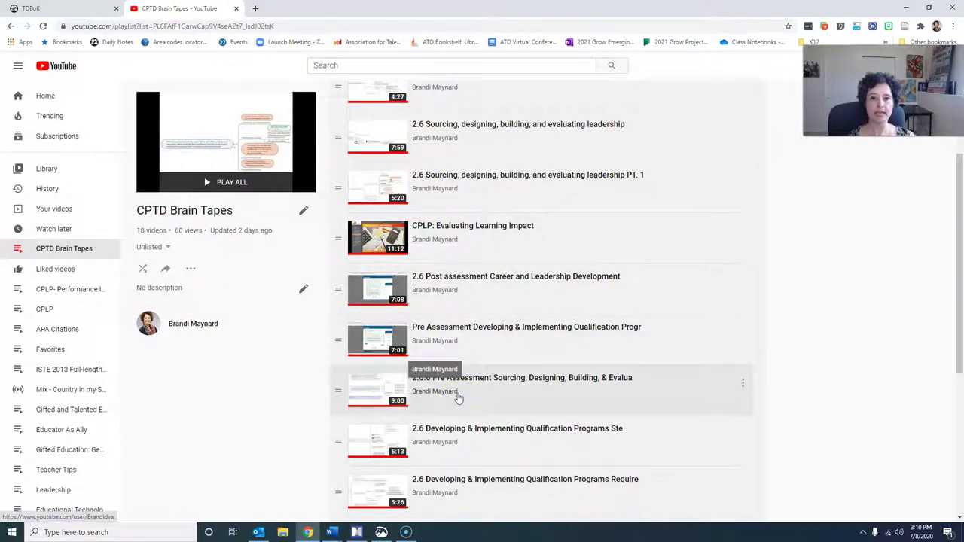
click(148, 231)
click(198, 238)
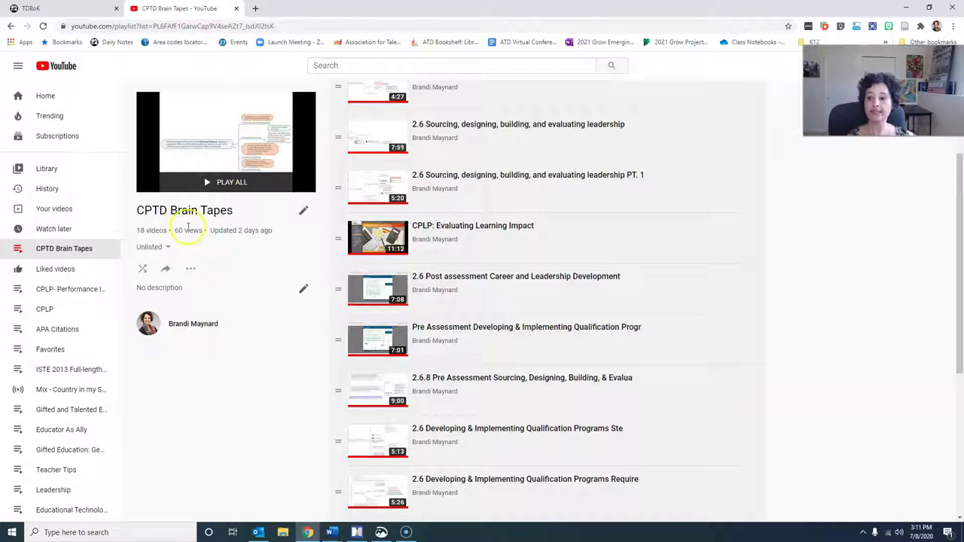
click(51, 258)
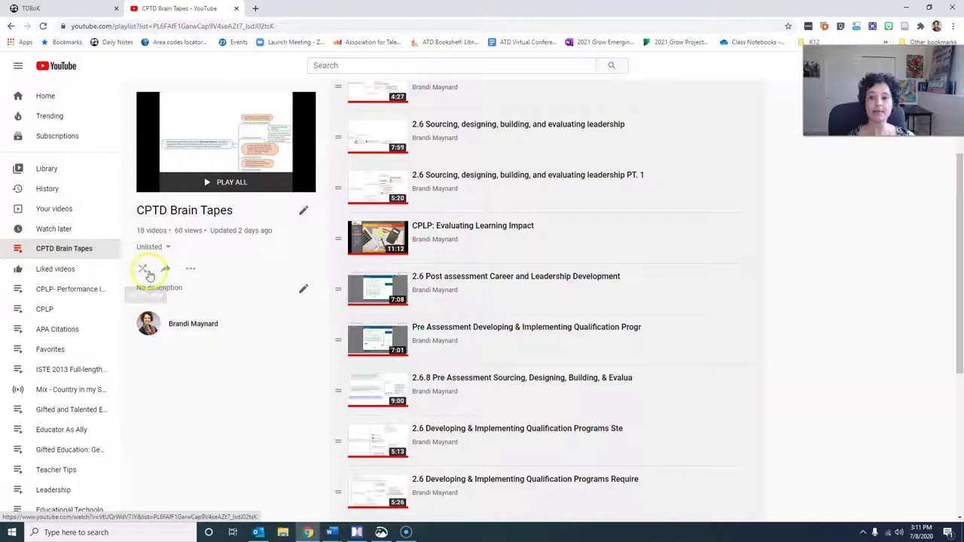